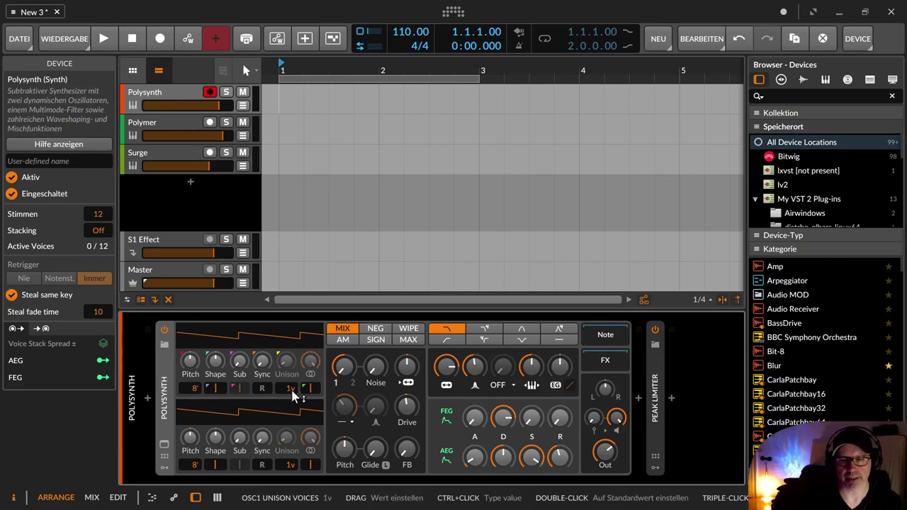
Compare Polysynth oscillator 1's unison at 8, 16 and 1 voices, and return it to 16 voices
drag(294, 397, 294, 386)
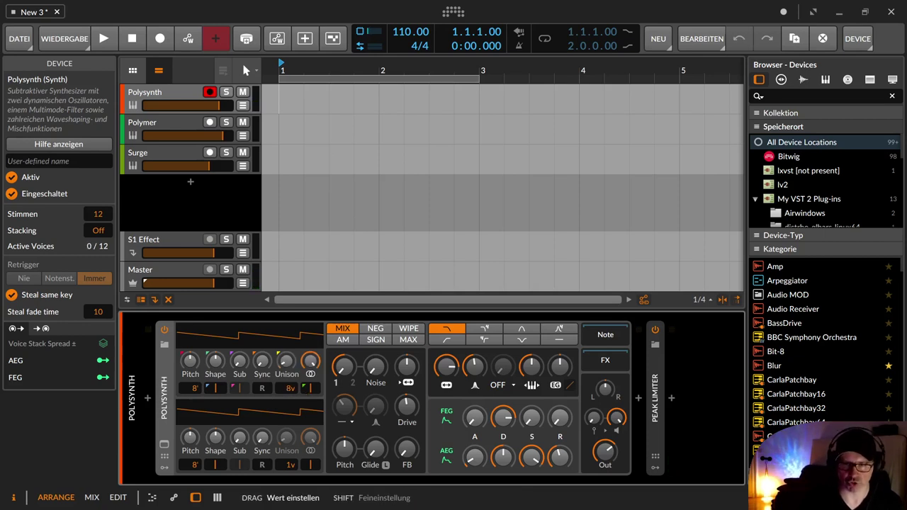
drag(293, 364, 293, 394)
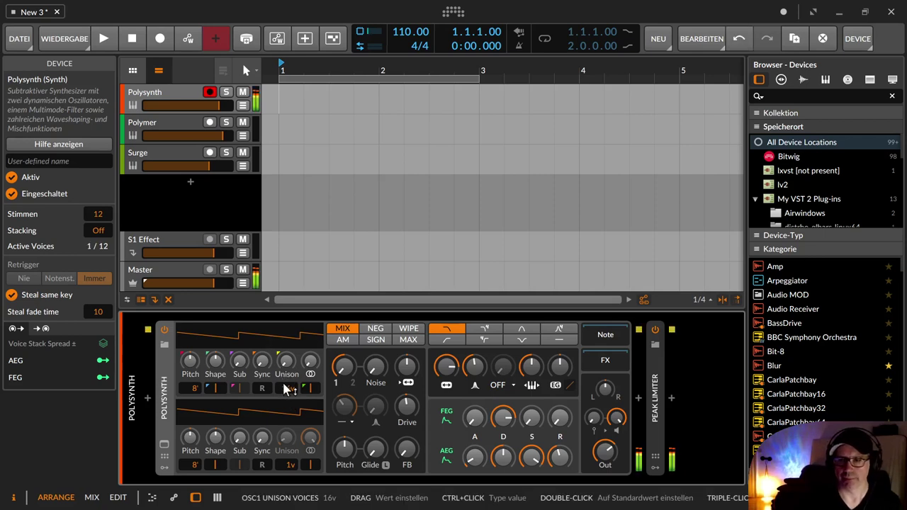
mouse_move(280, 378)
mouse_down()
mouse_move(279, 400)
mouse_move(289, 391)
mouse_up()
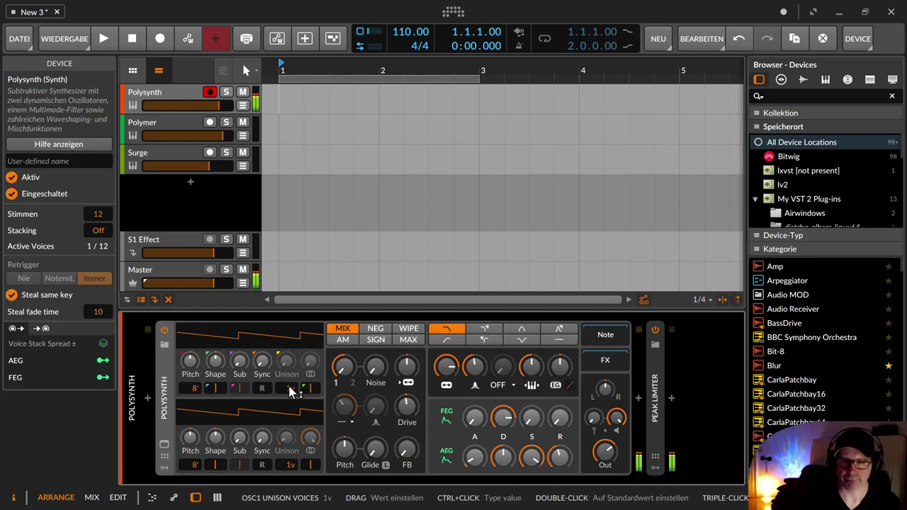
mouse_move(291, 392)
mouse_down()
mouse_move(290, 348)
mouse_move(291, 392)
mouse_up()
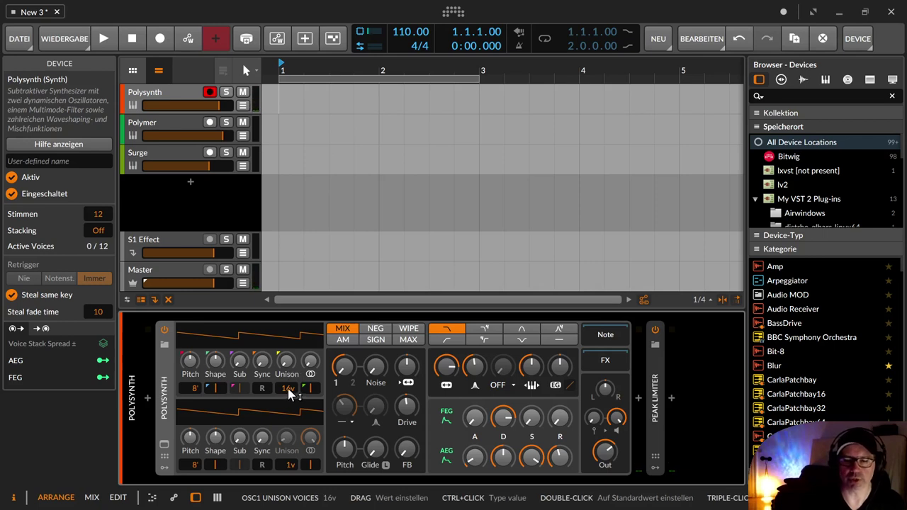
Set oscillator 1 to two unison voices with a 2-cent spread, and try a wider spread
drag(291, 396, 290, 409)
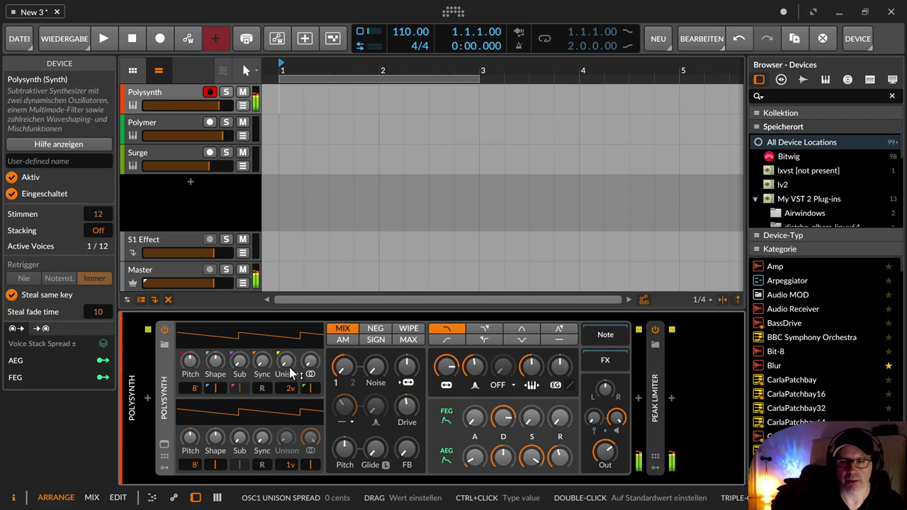
drag(290, 373, 291, 373)
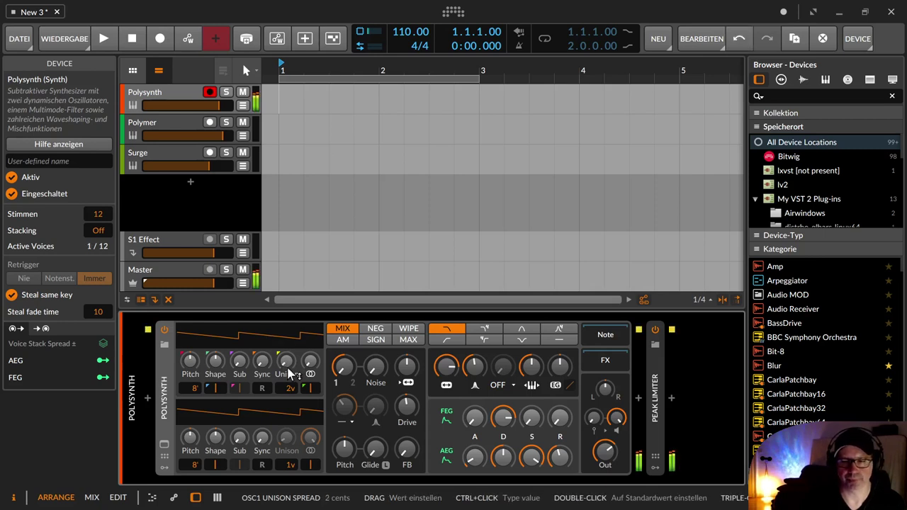
drag(291, 374, 291, 369)
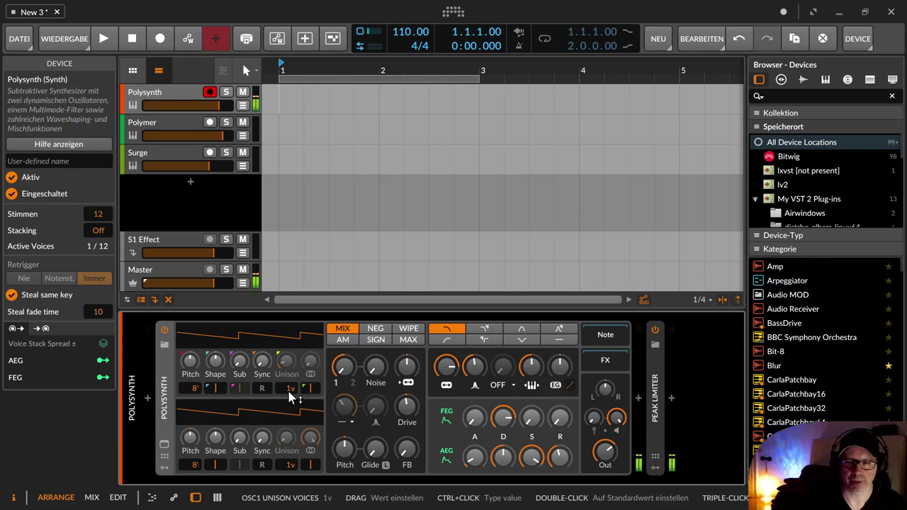
Set oscillator 1 to seven unison voices and raise its stereo width to maximum
mouse_move(290, 398)
mouse_down()
mouse_move(299, 417)
mouse_move(298, 379)
mouse_move(298, 397)
mouse_up()
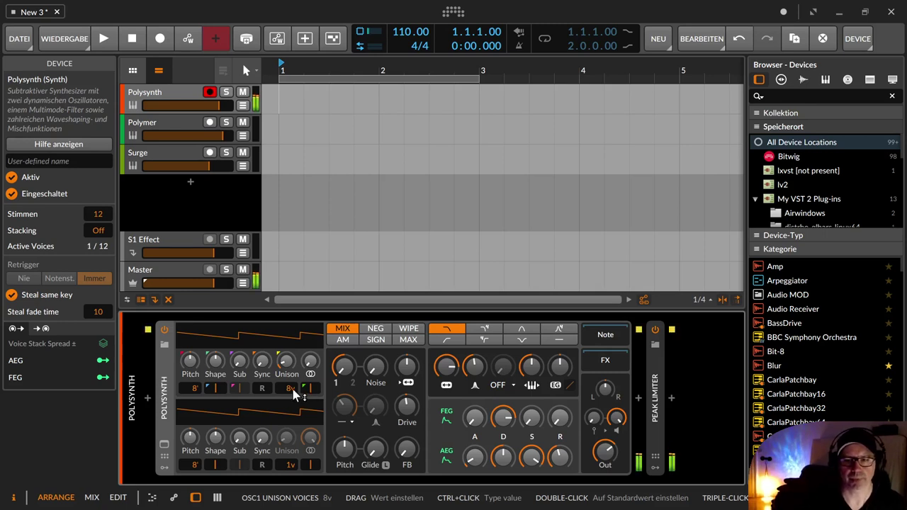
drag(291, 390, 291, 390)
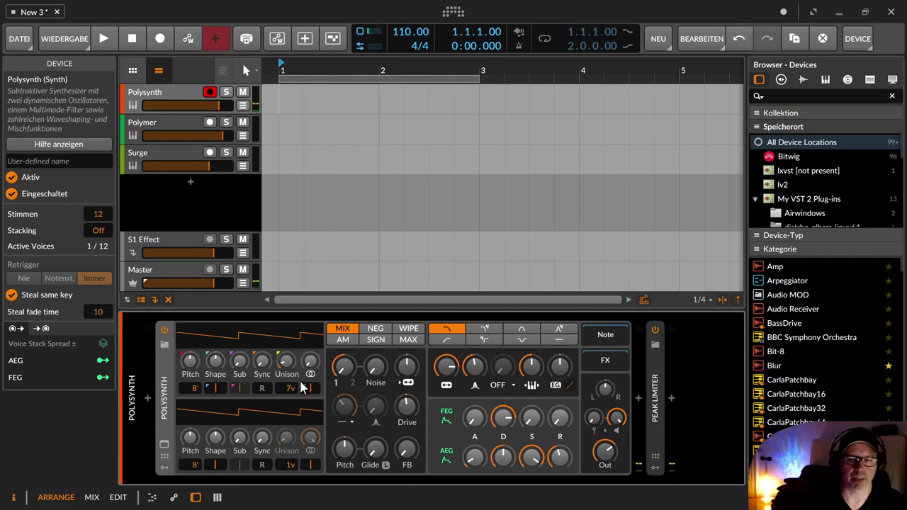
mouse_move(309, 365)
mouse_down()
mouse_move(308, 298)
mouse_move(310, 367)
mouse_up()
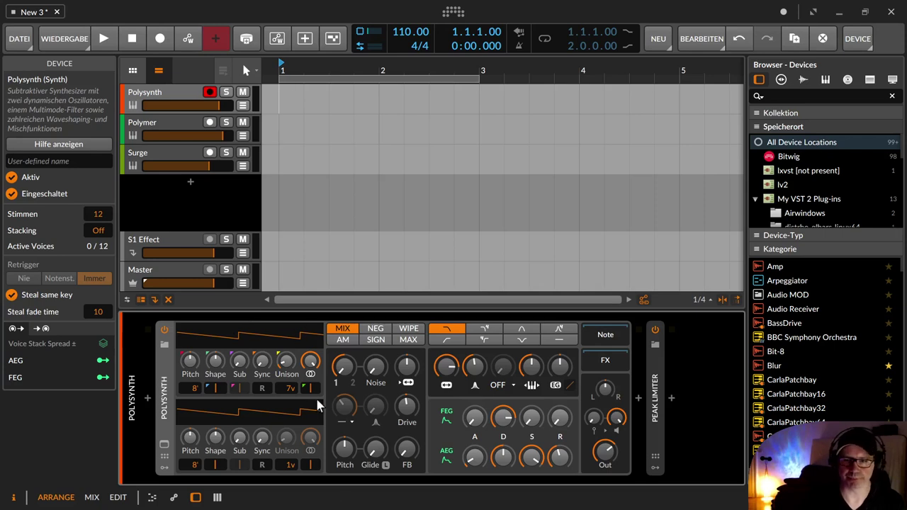
Blend both oscillators equally, try 4 unison voices on oscillator 2 and 3 on oscillator 1, and reset both to one voice
drag(347, 371, 347, 343)
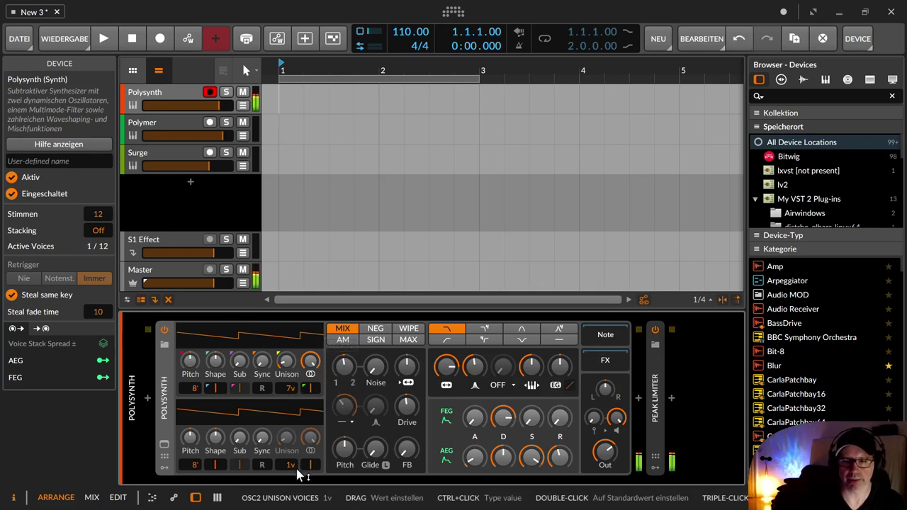
drag(298, 471, 299, 460)
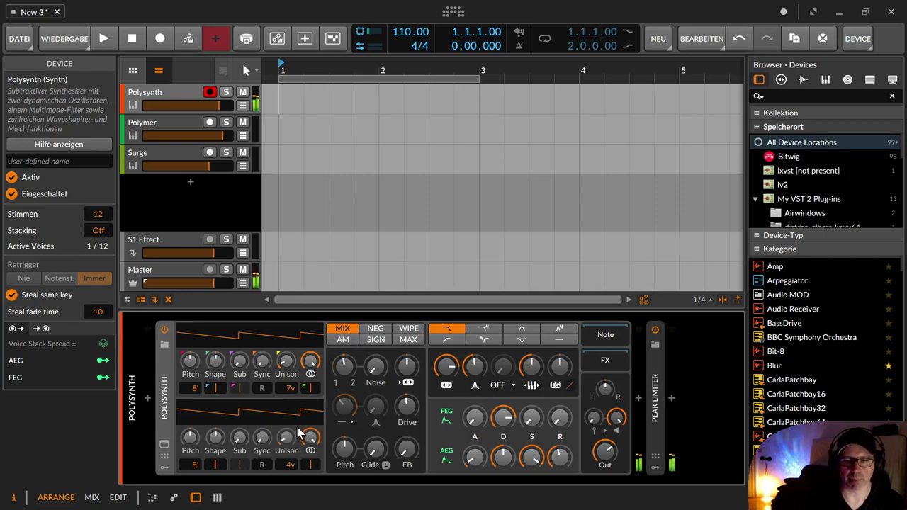
drag(286, 387, 289, 382)
double_click(294, 470)
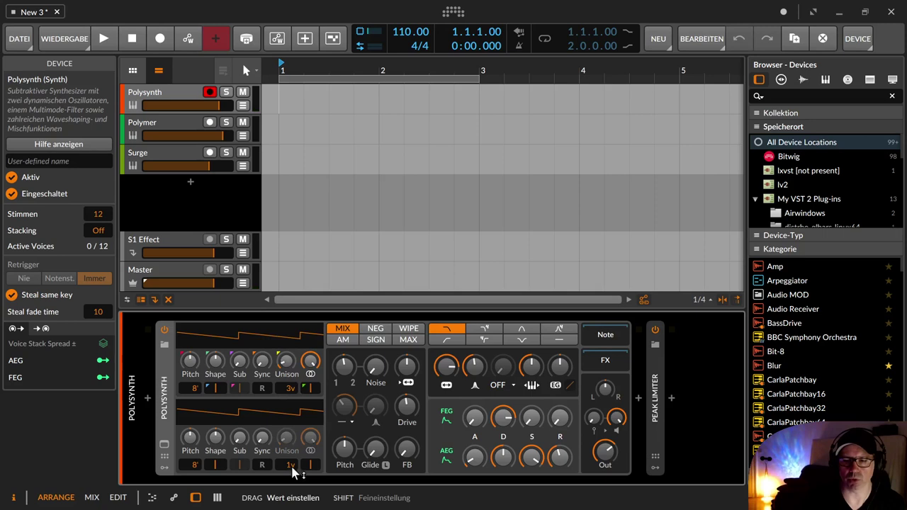
double_click(290, 389)
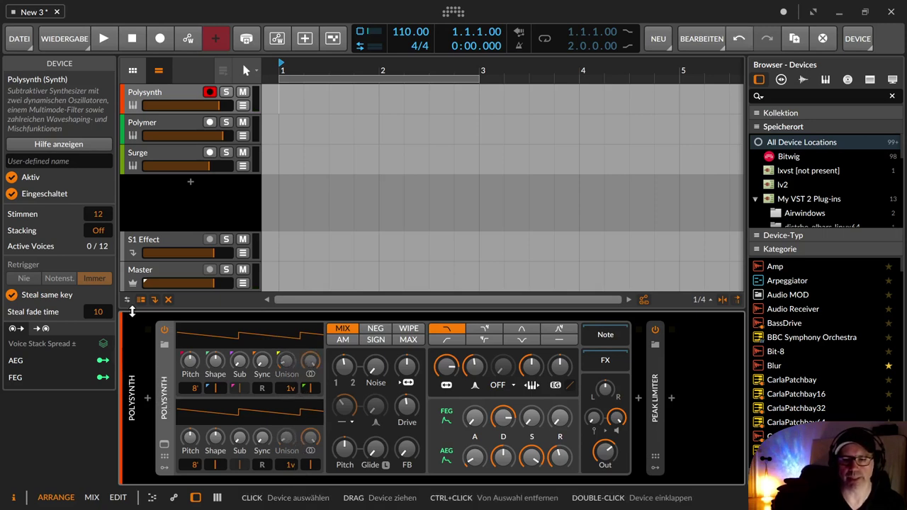
Set Polysynth's voice stacking to 3 and map Voice Stack Spread to the main Pitch with an amount of +0.067
drag(96, 230, 96, 221)
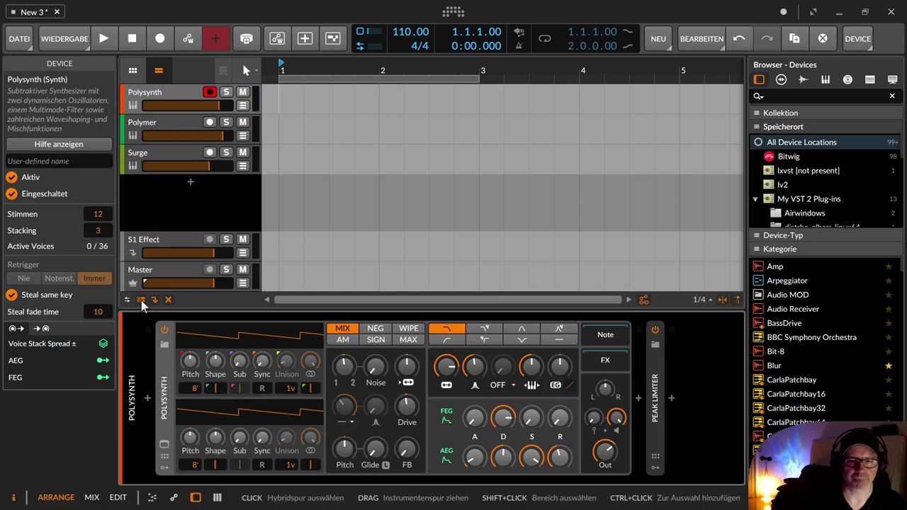
click(103, 344)
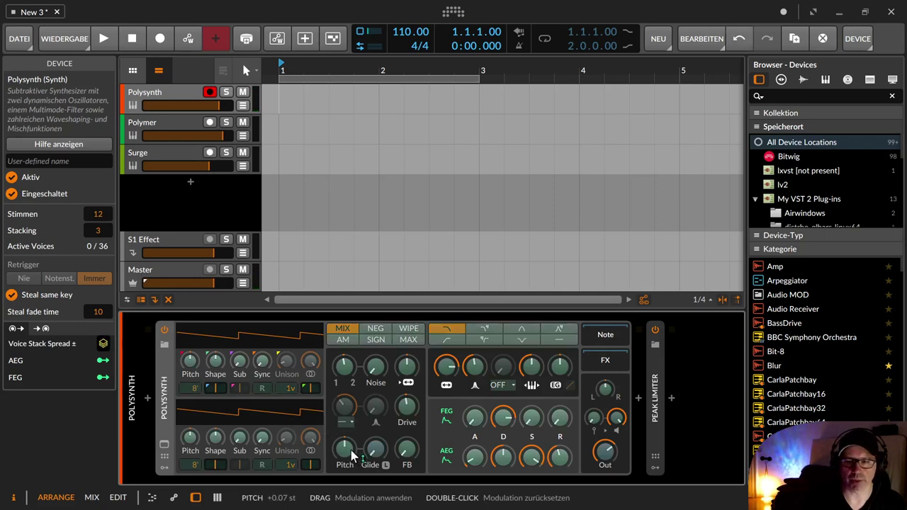
mouse_move(352, 455)
mouse_down()
mouse_move(352, 445)
mouse_move(353, 456)
mouse_up()
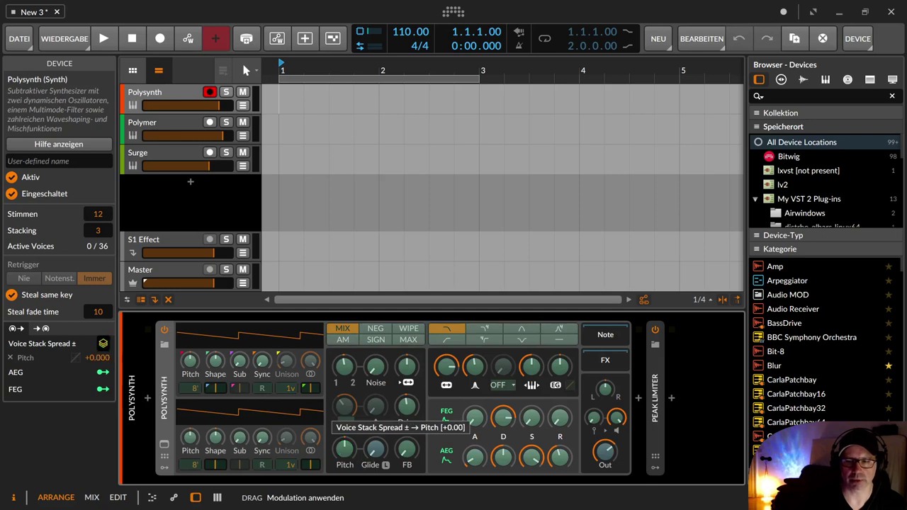
drag(348, 457, 347, 453)
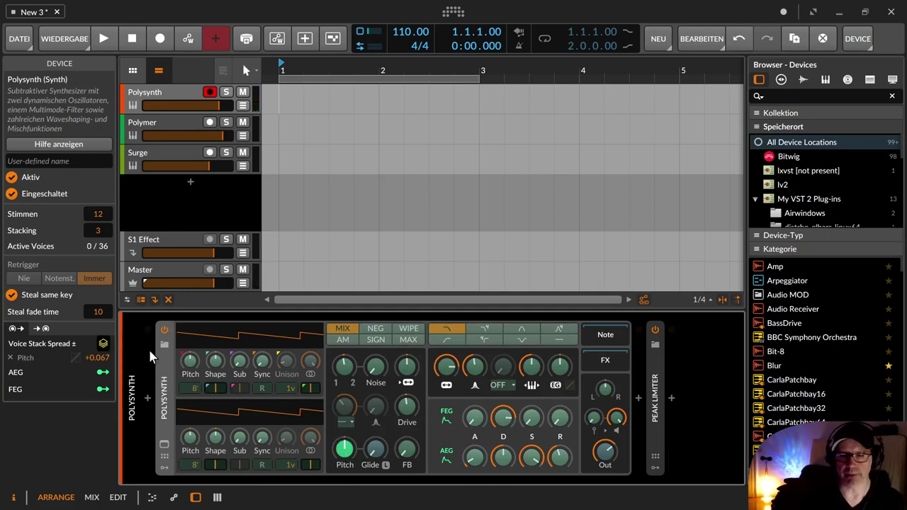
Switch off Polysynth's voice stacking
drag(98, 231, 96, 236)
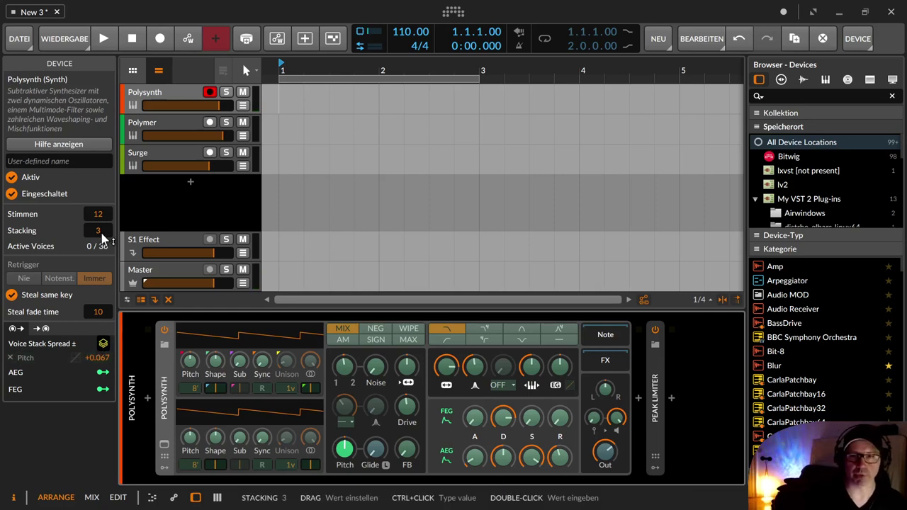
drag(103, 238, 108, 343)
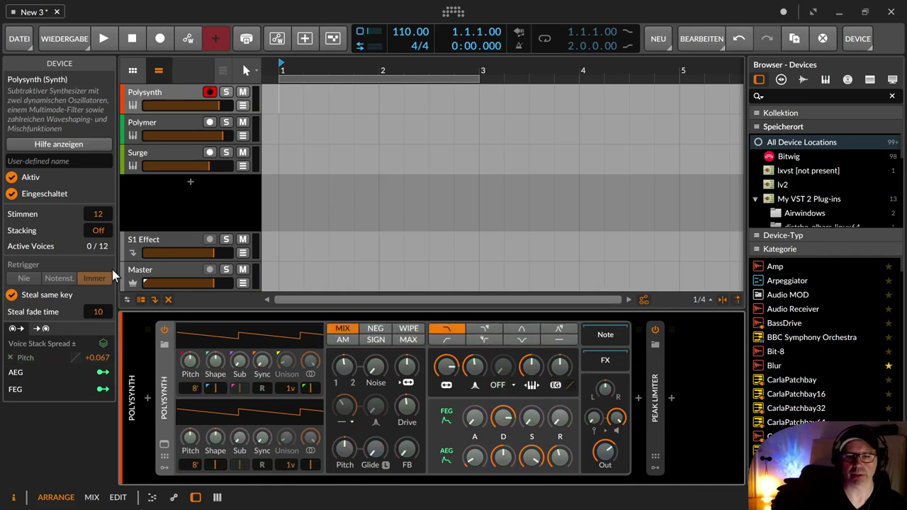
Select the Polymer track, show its oscillator's unison settings, and try 3 and 16 unison voices
click(190, 122)
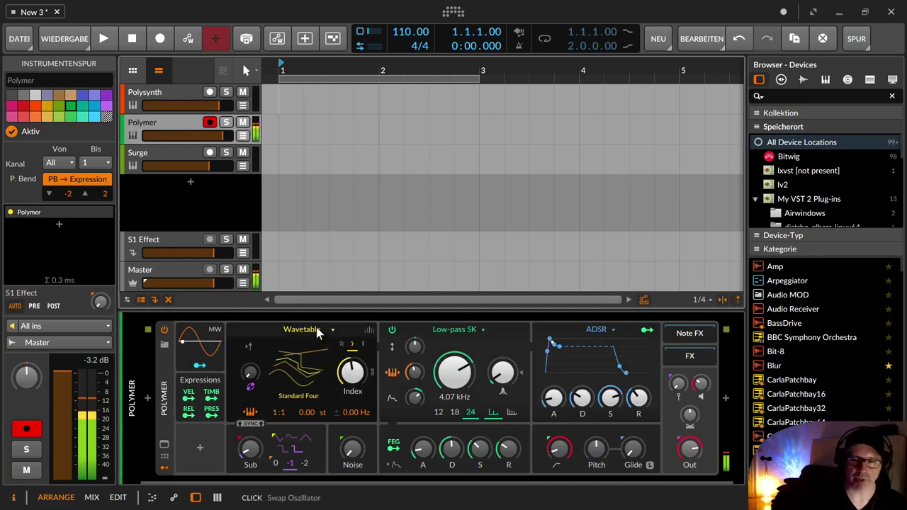
click(368, 333)
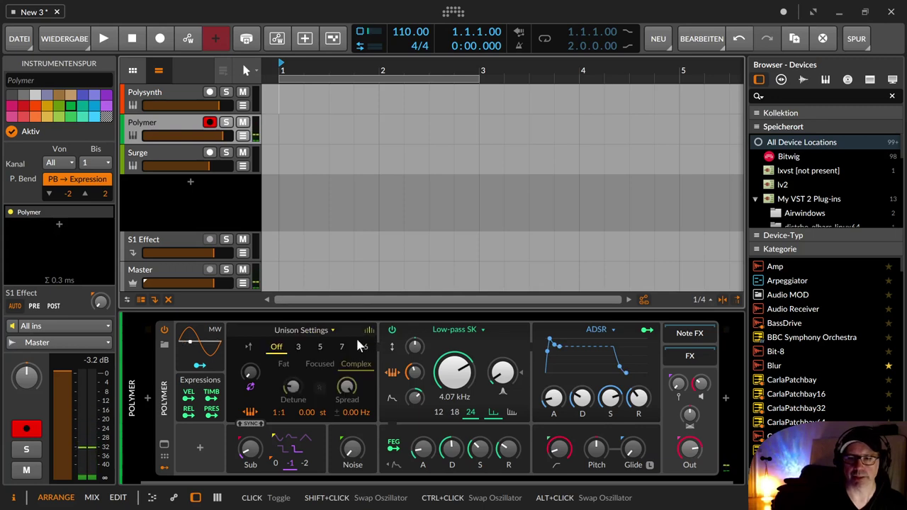
click(299, 344)
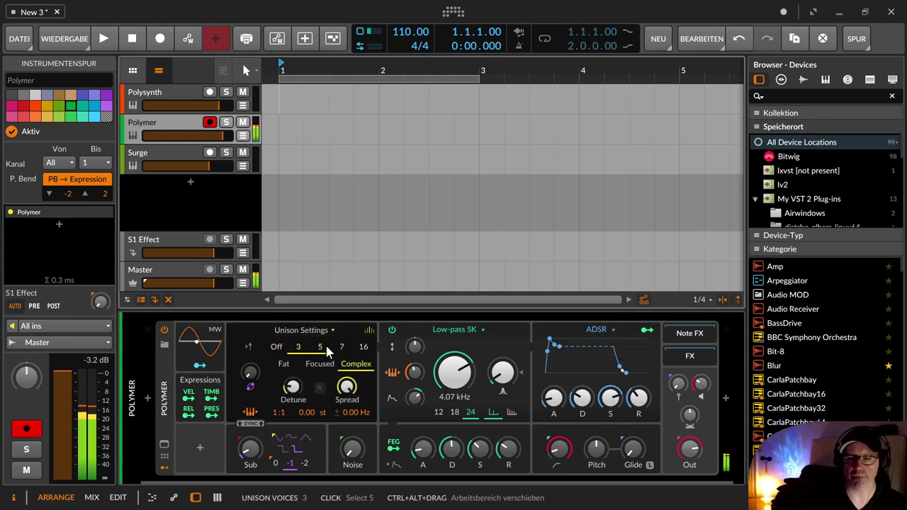
click(363, 347)
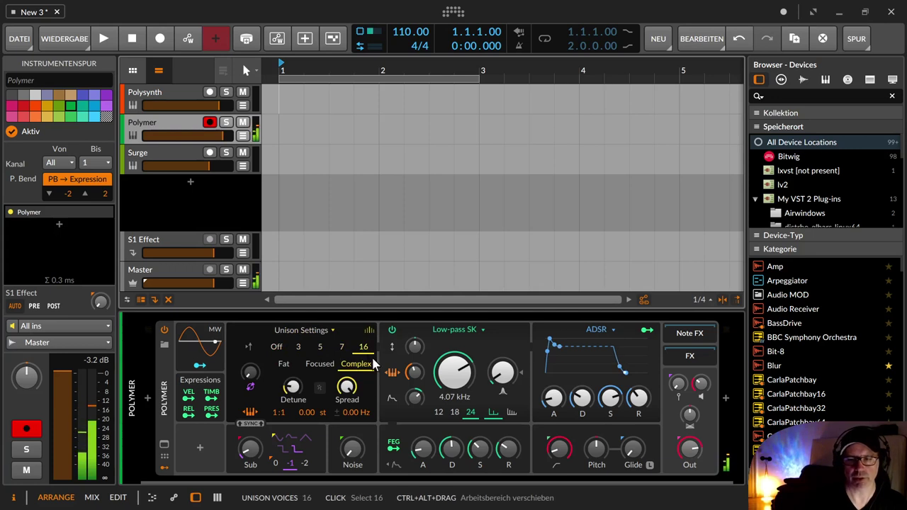
Use the Fat unison mode with the spread at 0 %, and turn Polymer's unison off and hide its settings
click(309, 368)
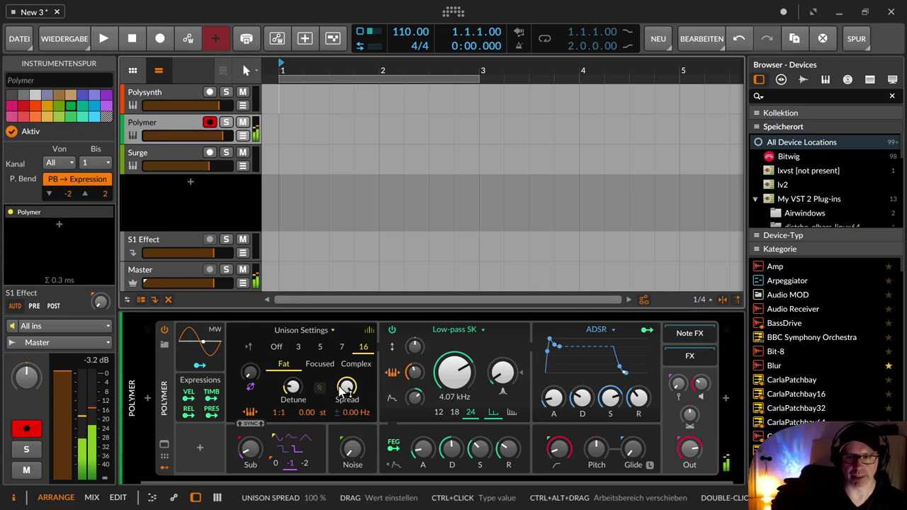
key(ctrl+z)
drag(346, 386, 347, 343)
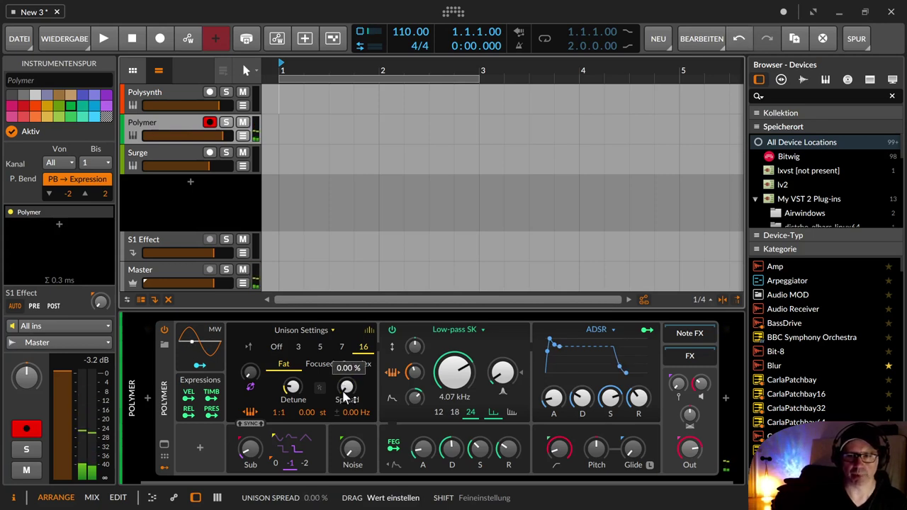
click(277, 346)
click(369, 331)
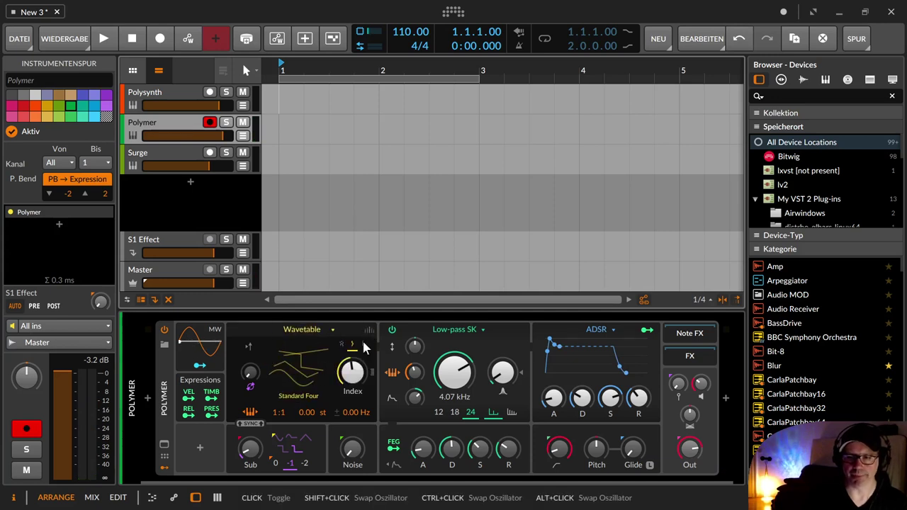
Set the detune of Polymer's wavetable oscillator to 0.22 Hz
mouse_move(359, 415)
mouse_down()
mouse_move(359, 431)
mouse_move(359, 416)
mouse_up()
double_click(359, 415)
click(360, 415)
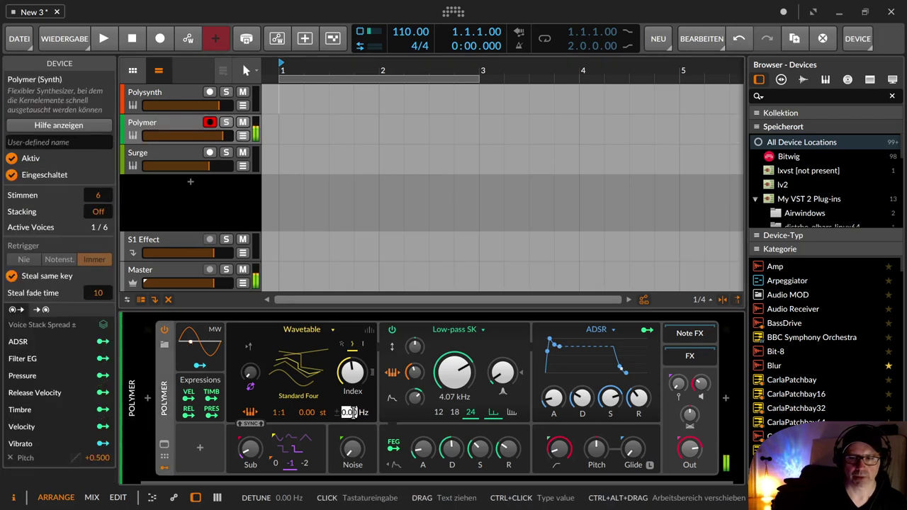
key(Escape)
drag(356, 415, 357, 413)
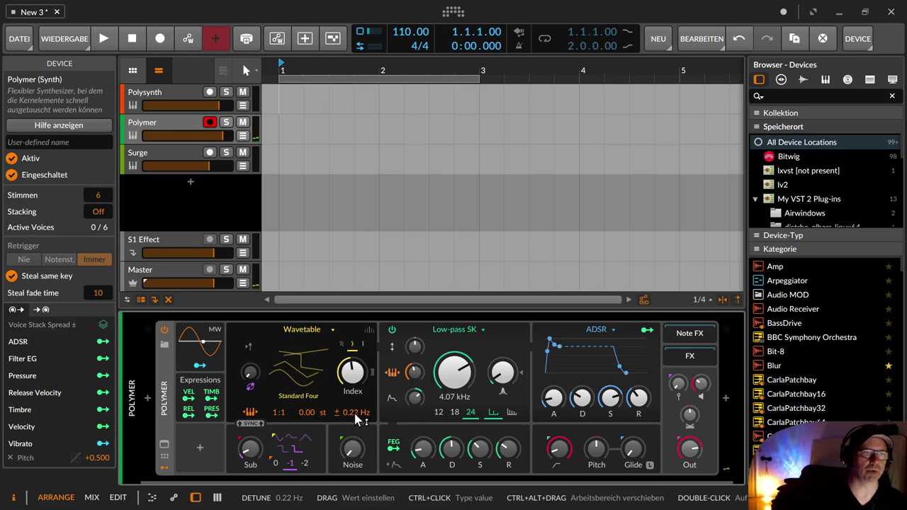
Select the Surge track, mute oscillator 2 in the mixer, and raise that oscillator's unison voices
click(196, 154)
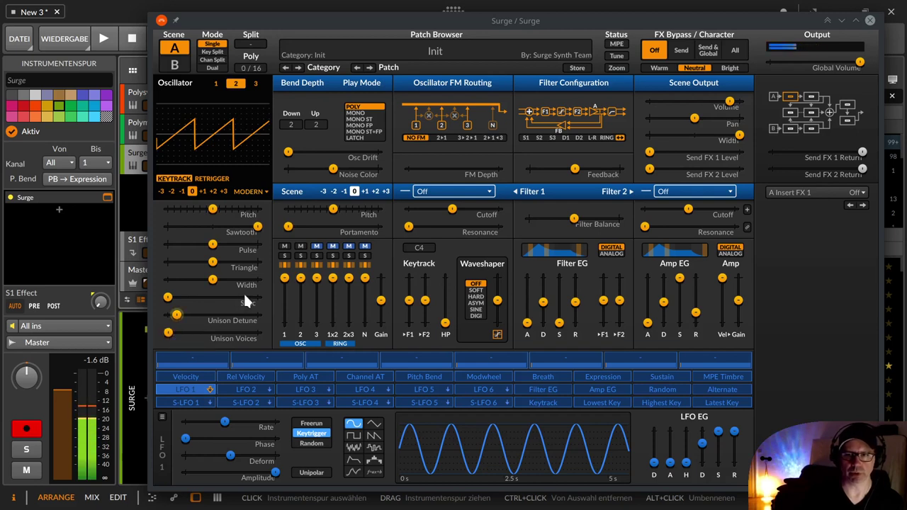
click(301, 246)
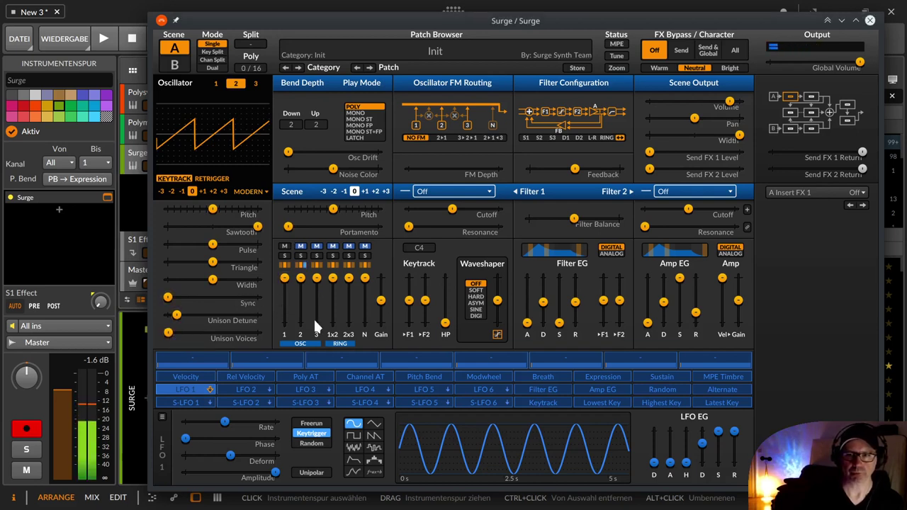
drag(168, 331, 189, 335)
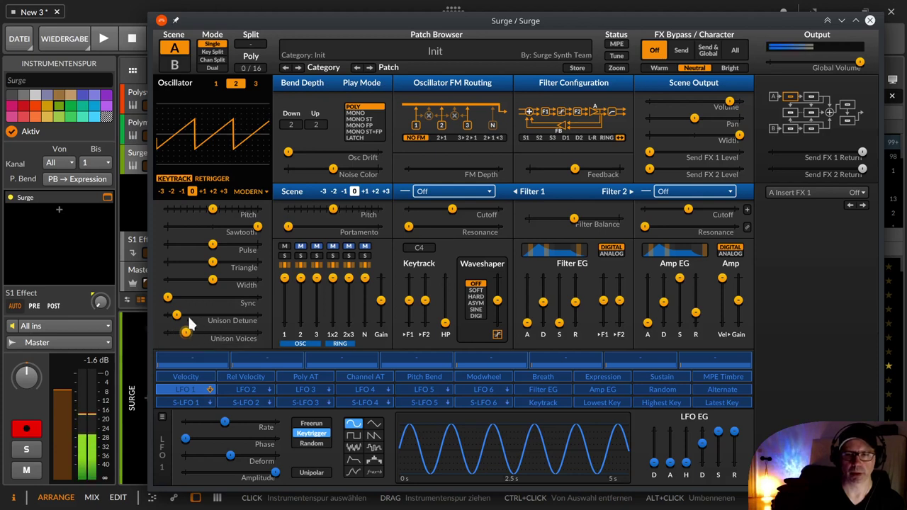
Switch to Surge's oscillator 1, try more unison voices on it, and raise Osc Drift to maximum
click(215, 83)
drag(168, 332, 189, 245)
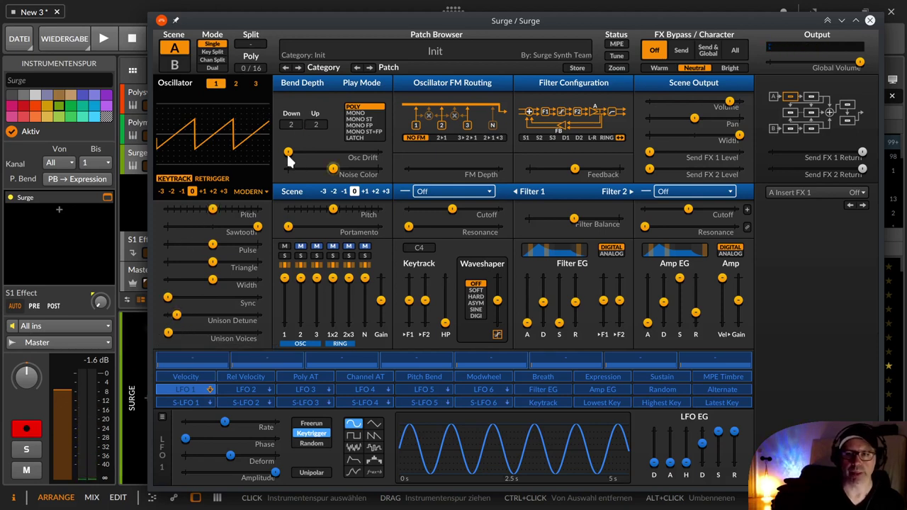
drag(289, 152, 398, 160)
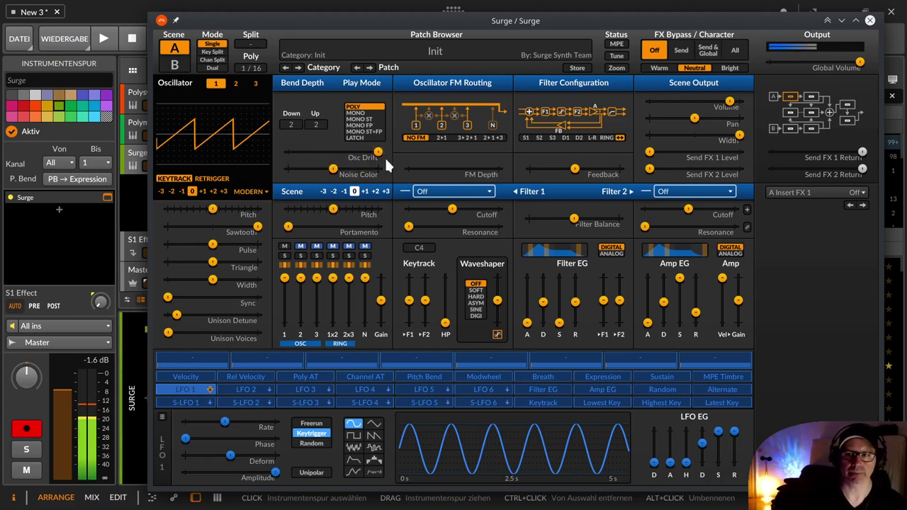
mouse_move(381, 150)
mouse_down()
mouse_move(288, 152)
mouse_move(394, 151)
mouse_up()
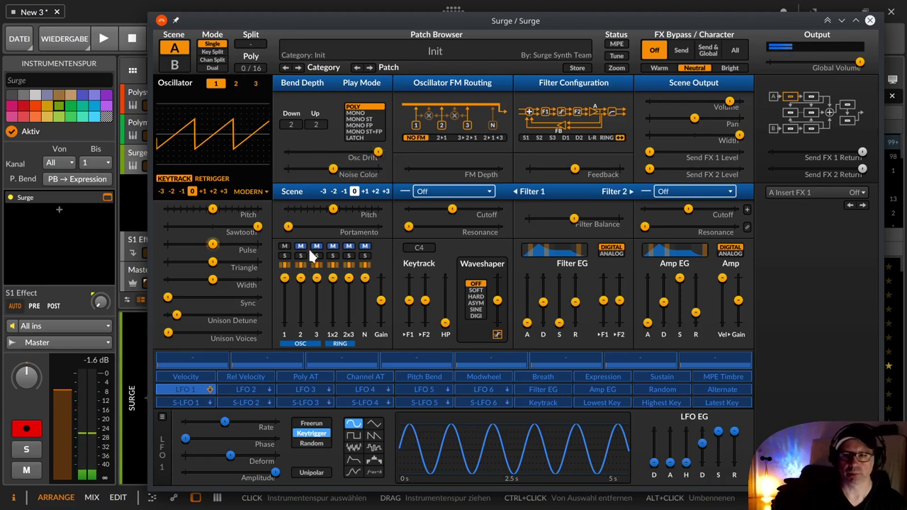
Unmute Surge's oscillator 2 and set its unison to 1 voice with Osc Drift at maximum, closing the synth window when done
click(236, 83)
drag(168, 333, 129, 329)
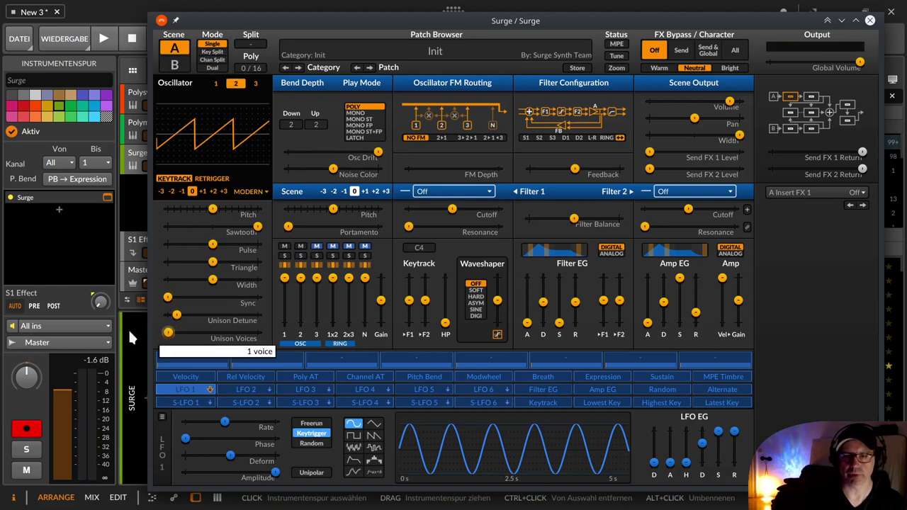
mouse_move(374, 157)
mouse_down()
mouse_move(291, 156)
mouse_move(378, 153)
mouse_up()
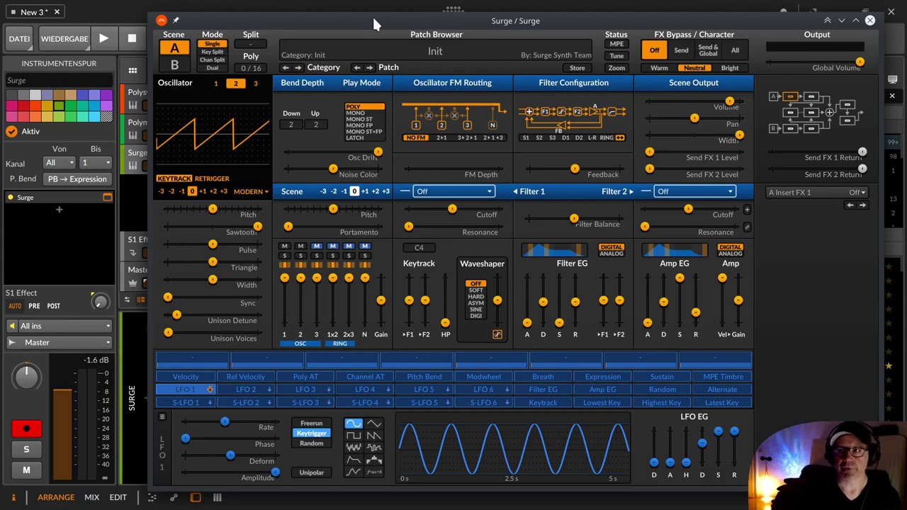
drag(373, 17, 438, 57)
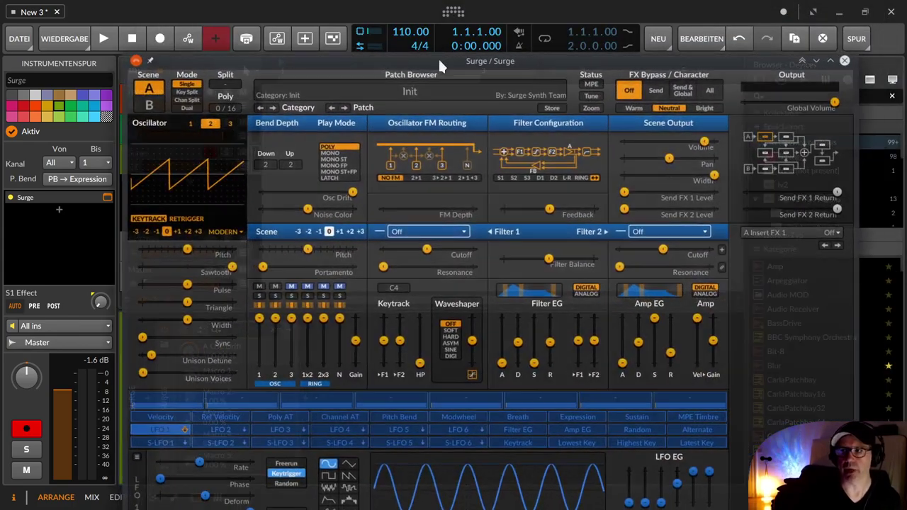
click(844, 61)
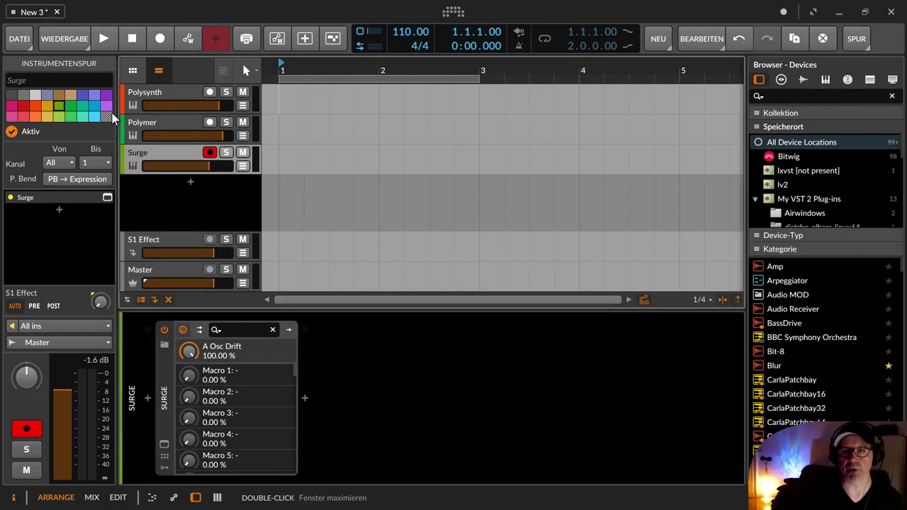
Select the Polysynth track and set both of its oscillators to 9 unison voices
click(147, 93)
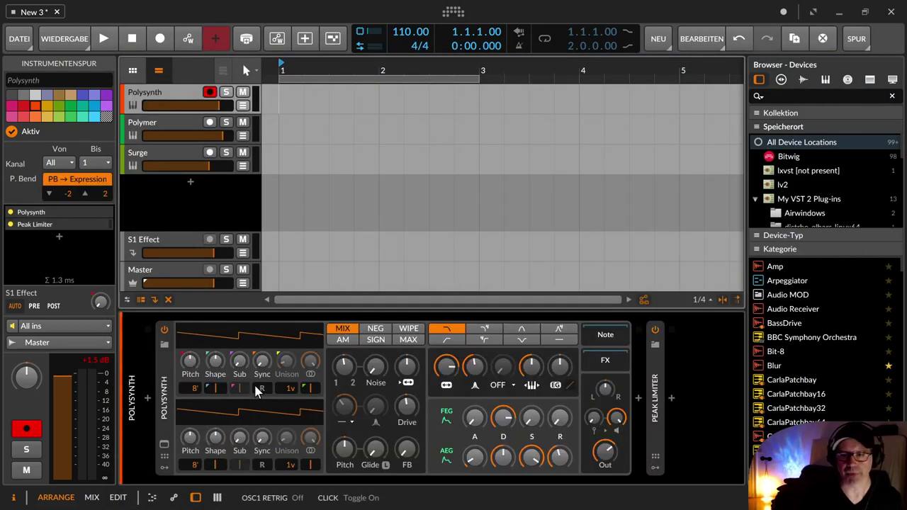
drag(300, 394, 300, 375)
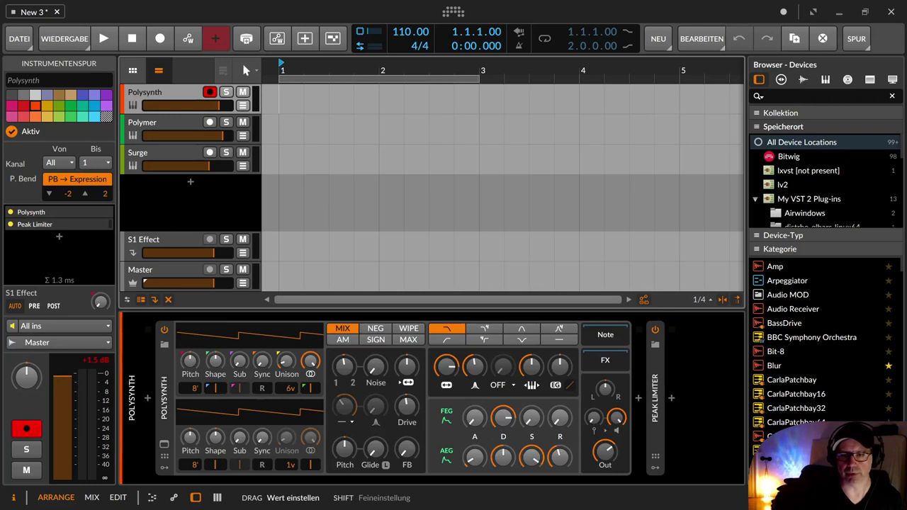
drag(293, 465, 328, 413)
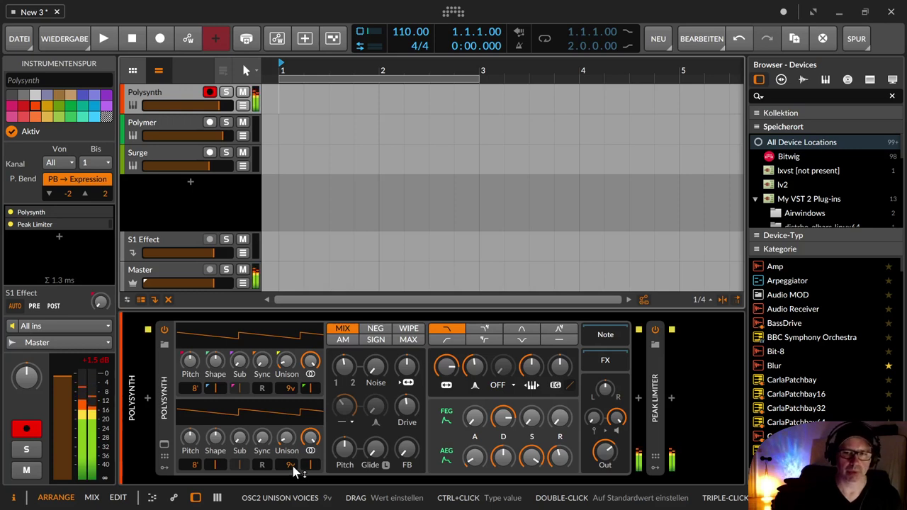
Lower Polysynth's filter frequency and resonance, and set the amplitude envelope's release to 73.0 %
drag(452, 371, 482, 380)
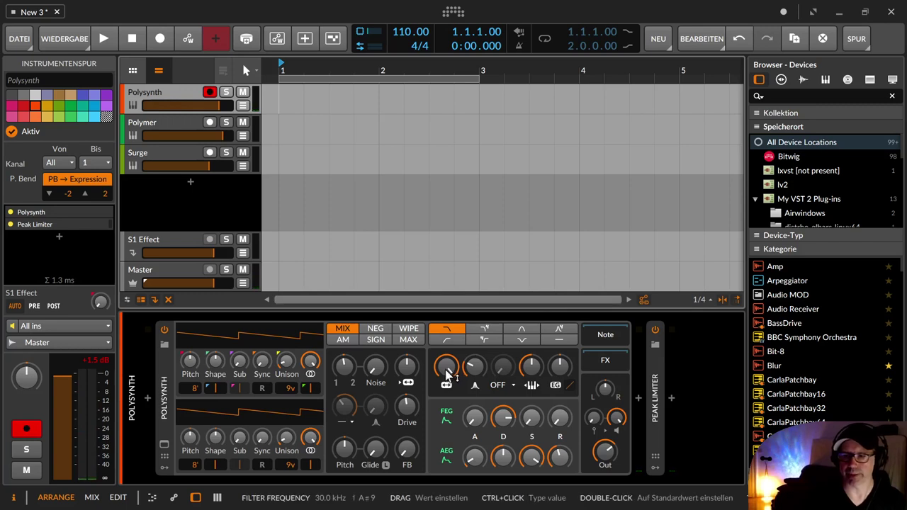
drag(447, 370, 447, 350)
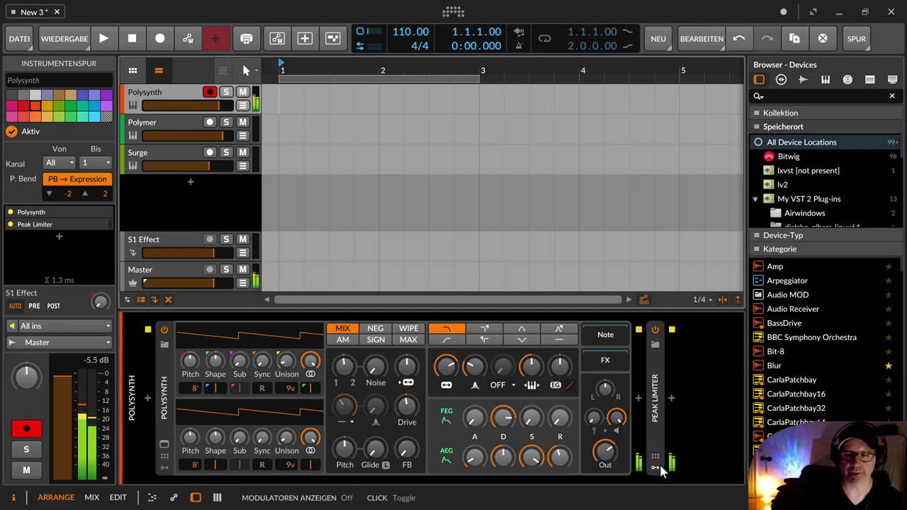
drag(559, 457, 565, 462)
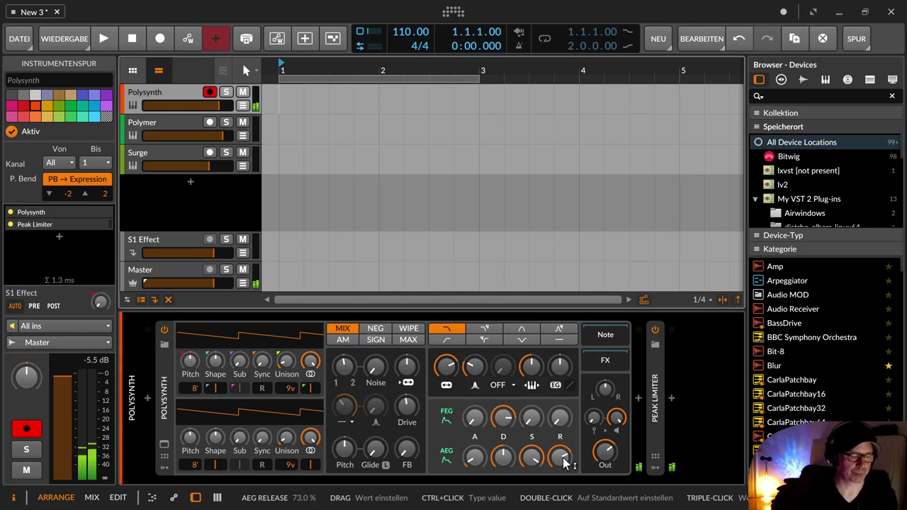